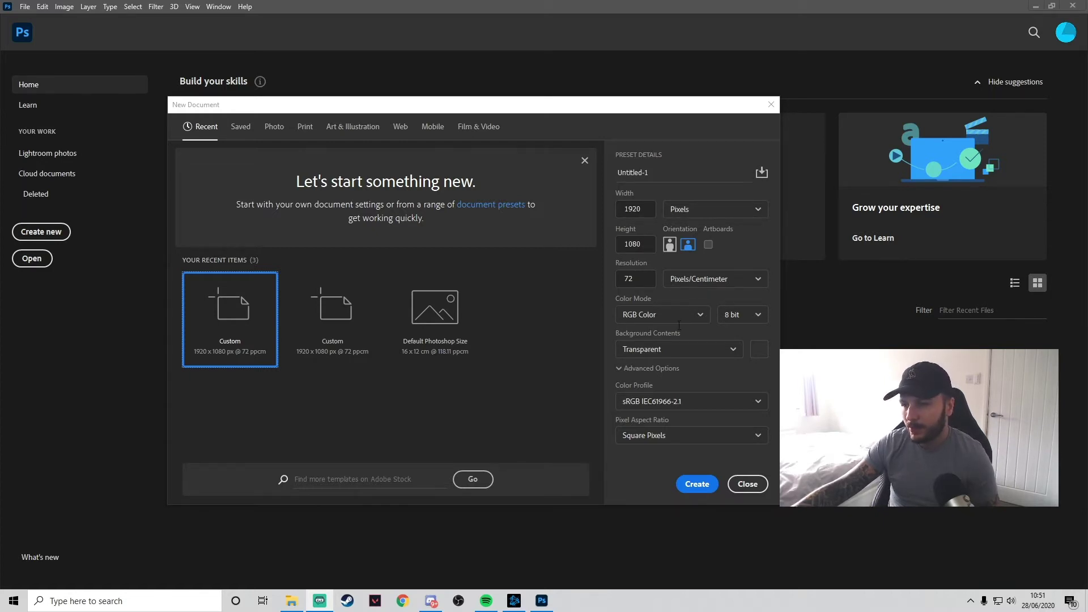
- Create the blank transparent 1920×1080 document and make black the foreground colour
left_click(696, 482)
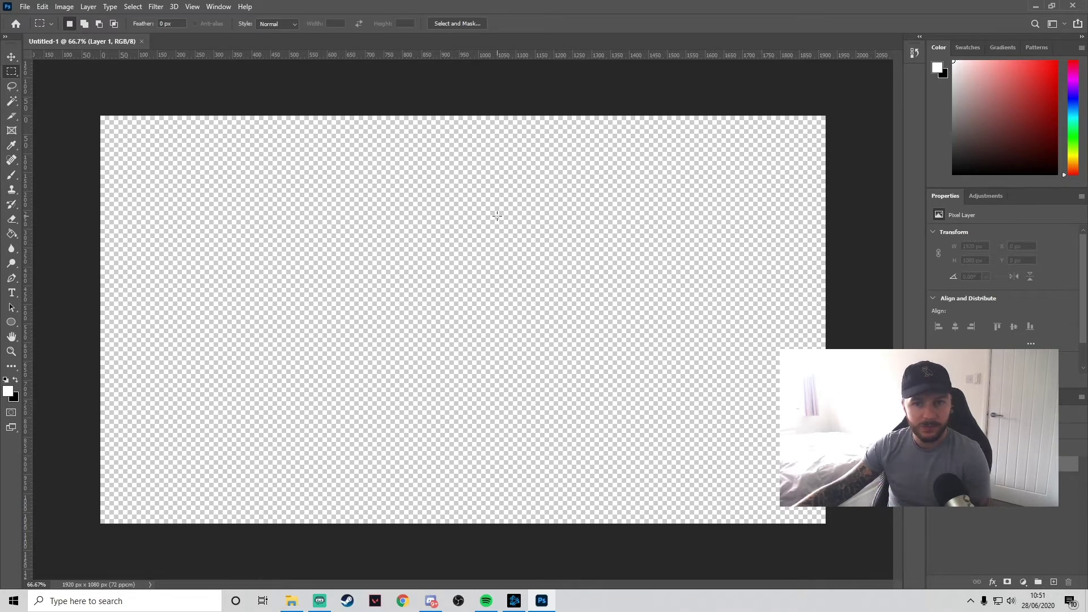
left_click(17, 387)
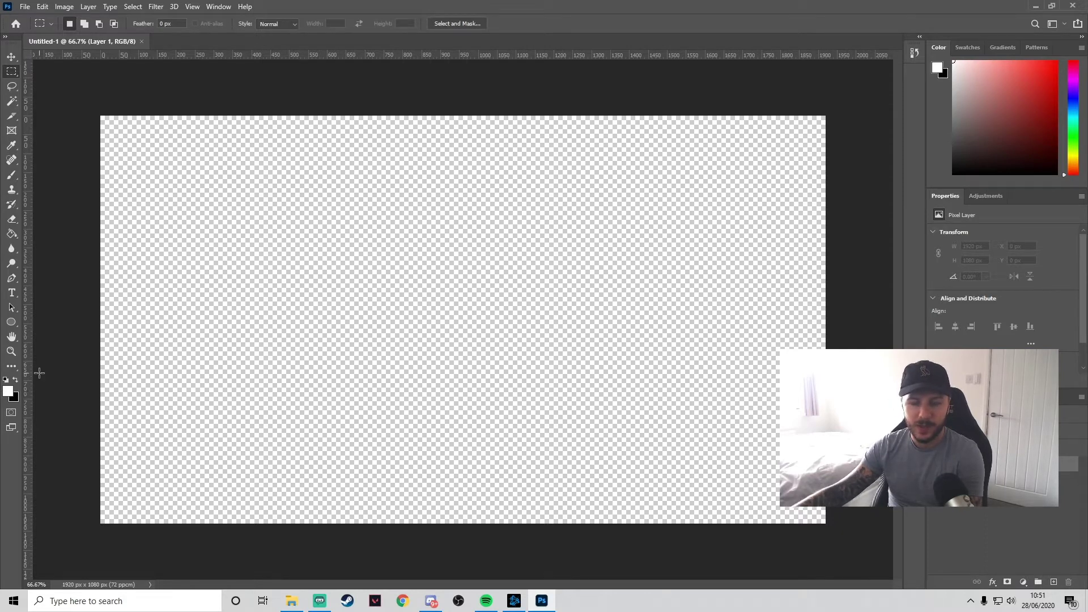
key("x")
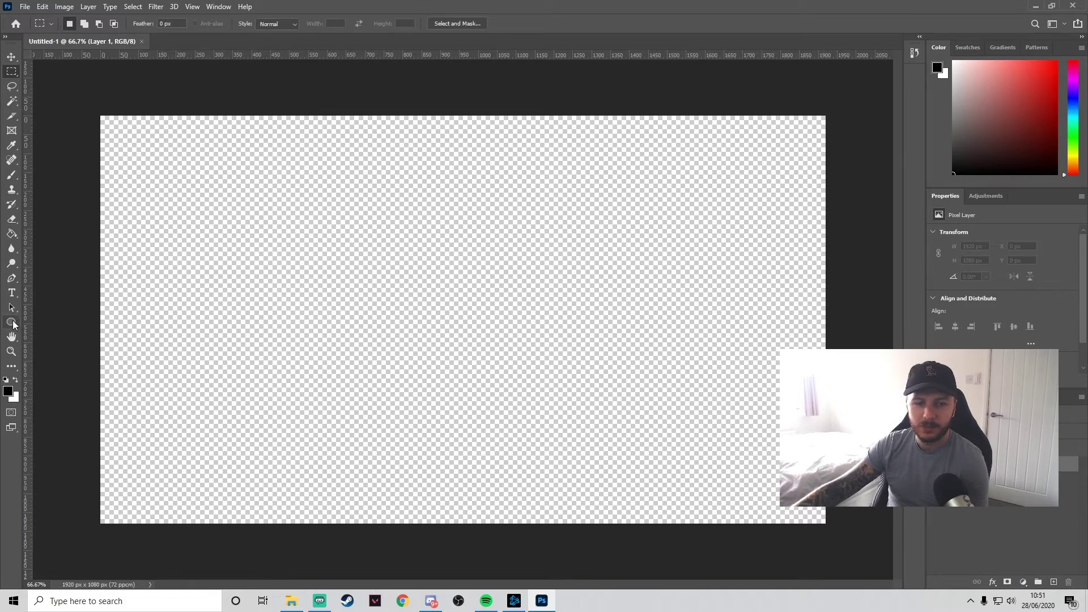
- Draw a large black circle, about 1059 px across, and nudge it slightly right
left_click(12, 323)
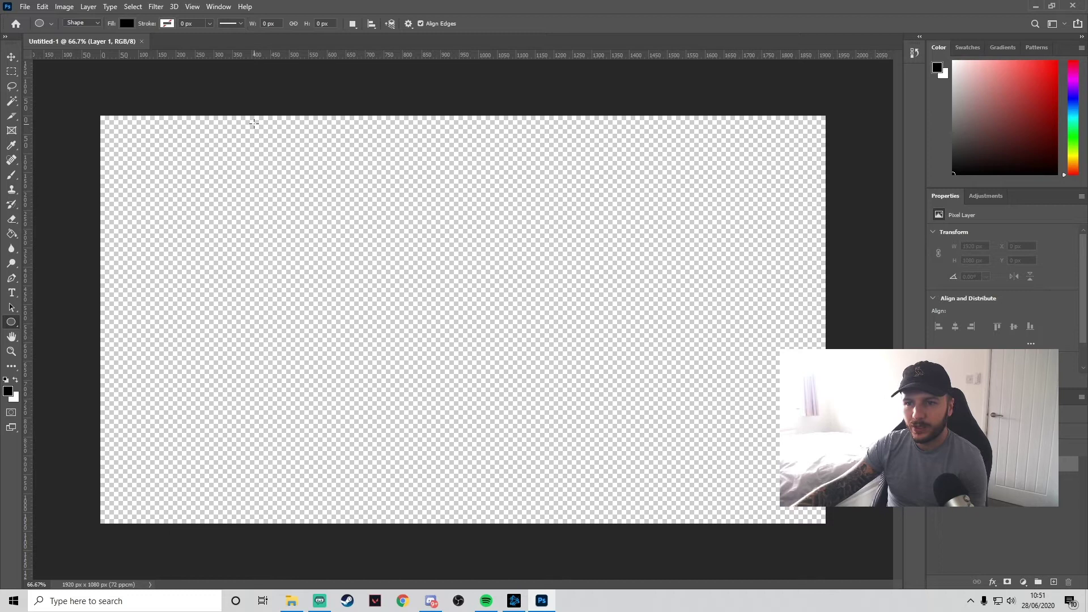
left_click_drag(252, 121, 723, 503)
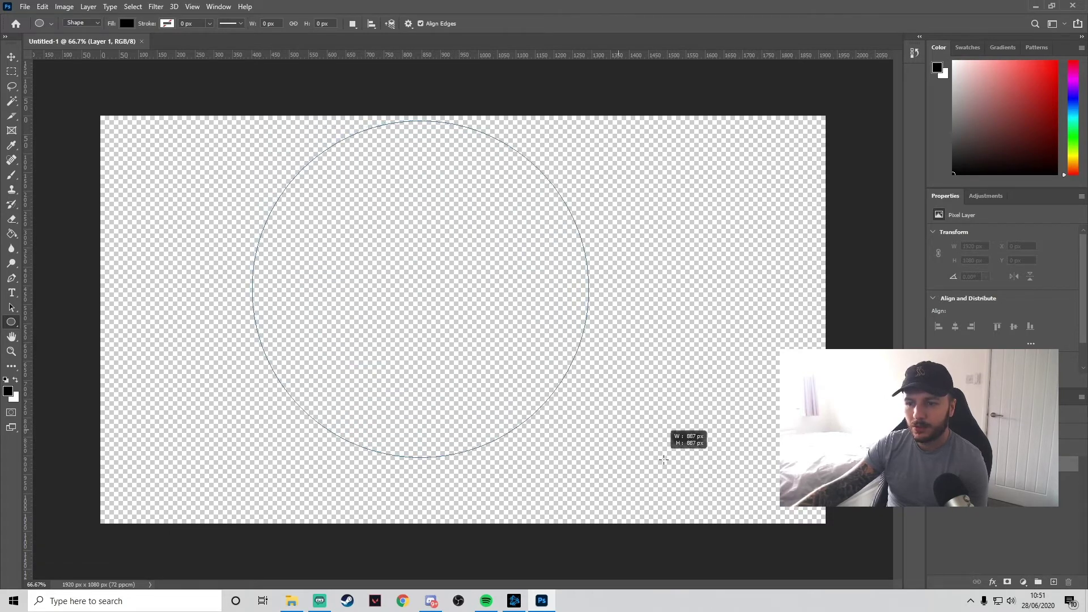
left_click_drag(723, 502, 747, 518)
left_click(748, 519)
left_click(569, 222)
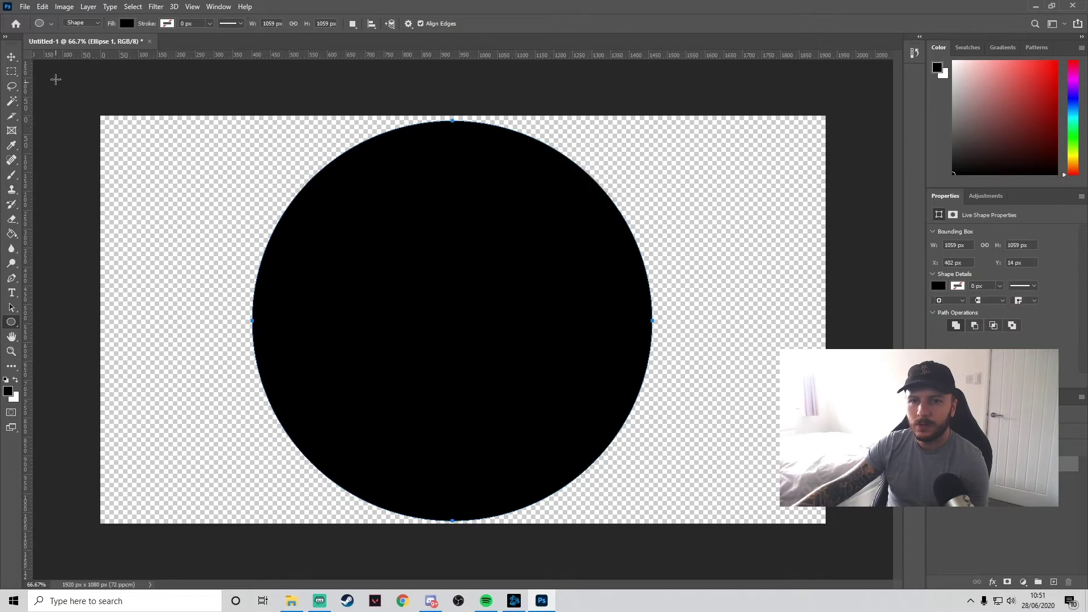
left_click(10, 58)
left_click_drag(405, 258, 425, 251)
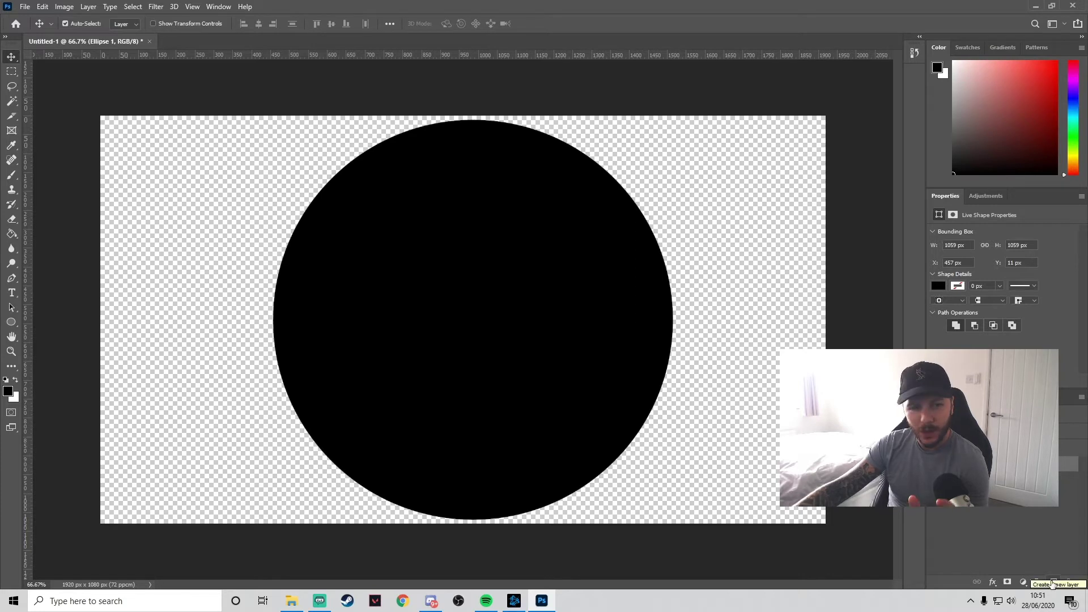
- Add a new white-filled layer beneath the circle layer
left_click(1052, 583)
key("ctrl+bracketleft")
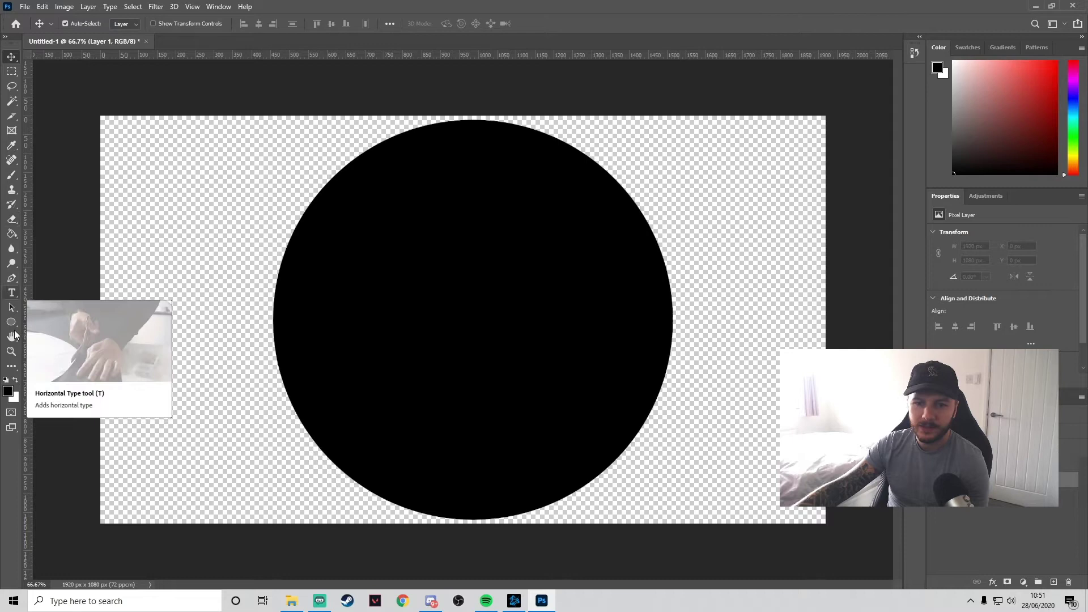
left_click(15, 379)
left_click(13, 234)
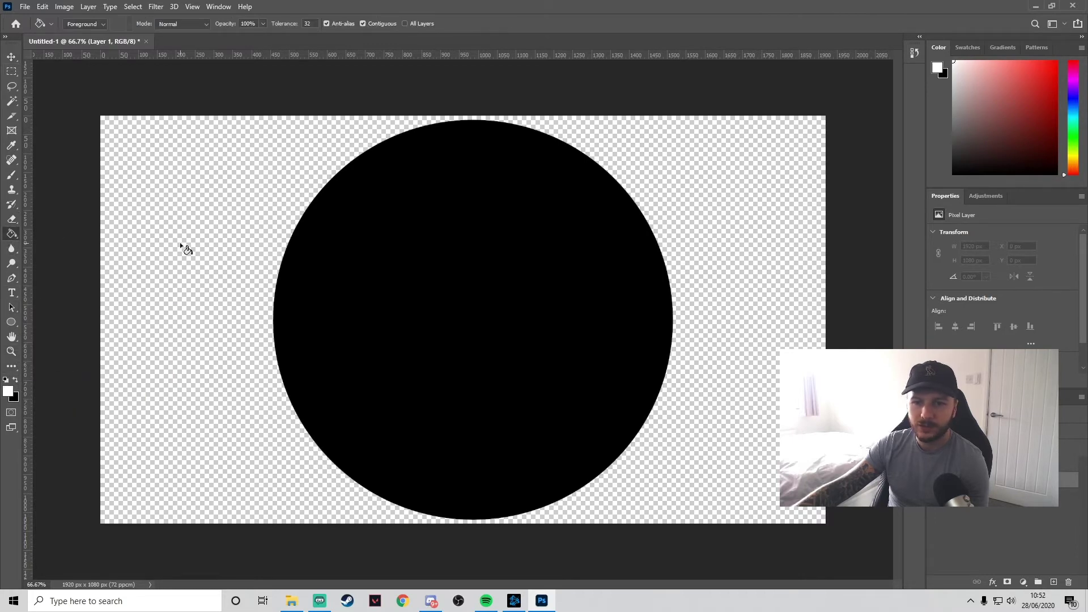
left_click(170, 222)
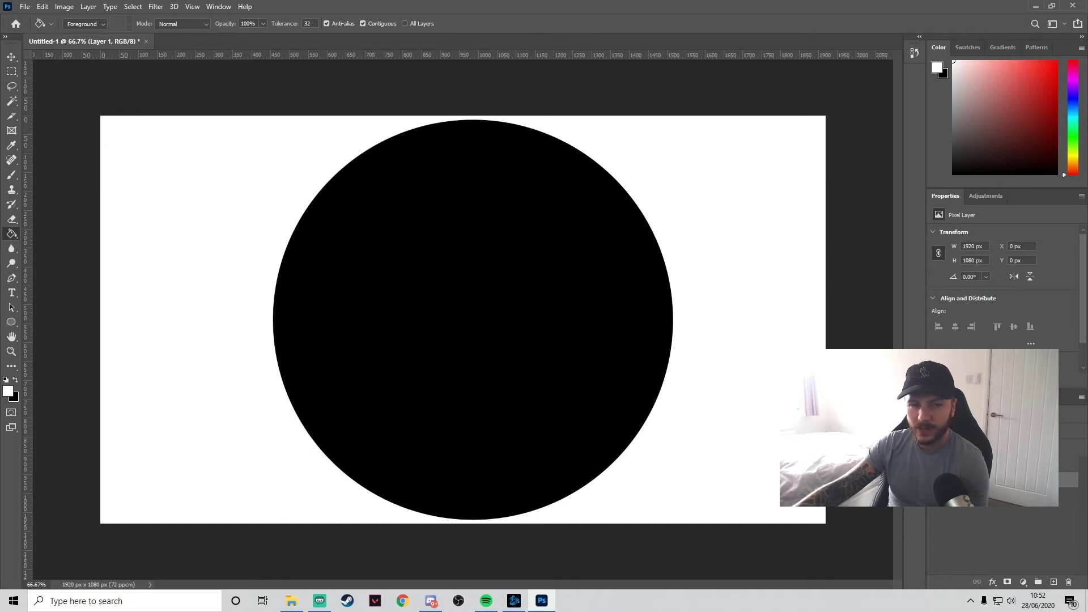
- Centre Ellipse 1 horizontally on the full canvas, then remove the white layer
key("ctrl+a")
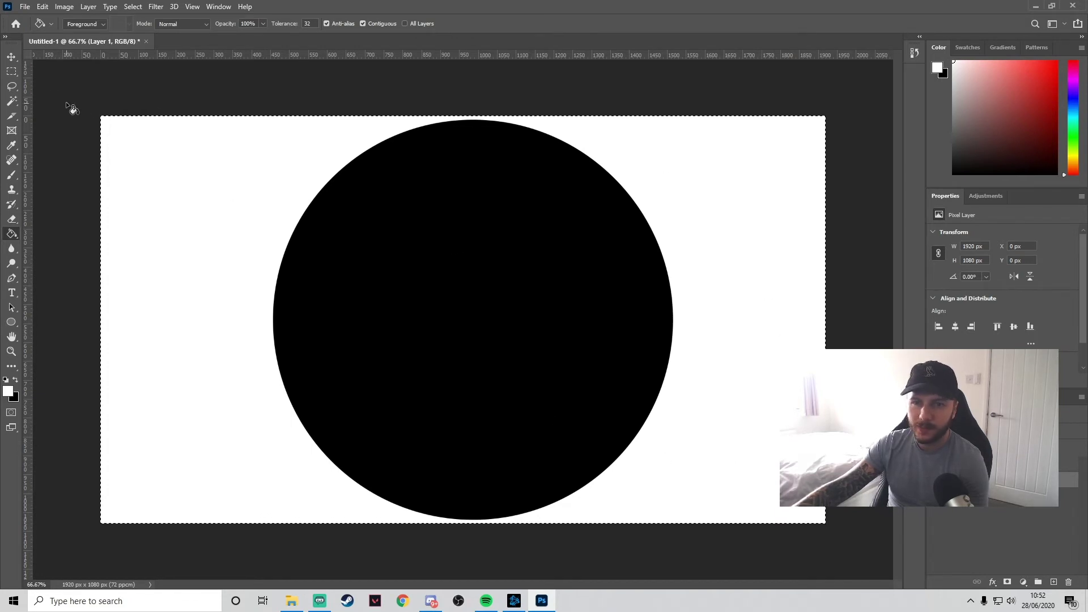
left_click(11, 57)
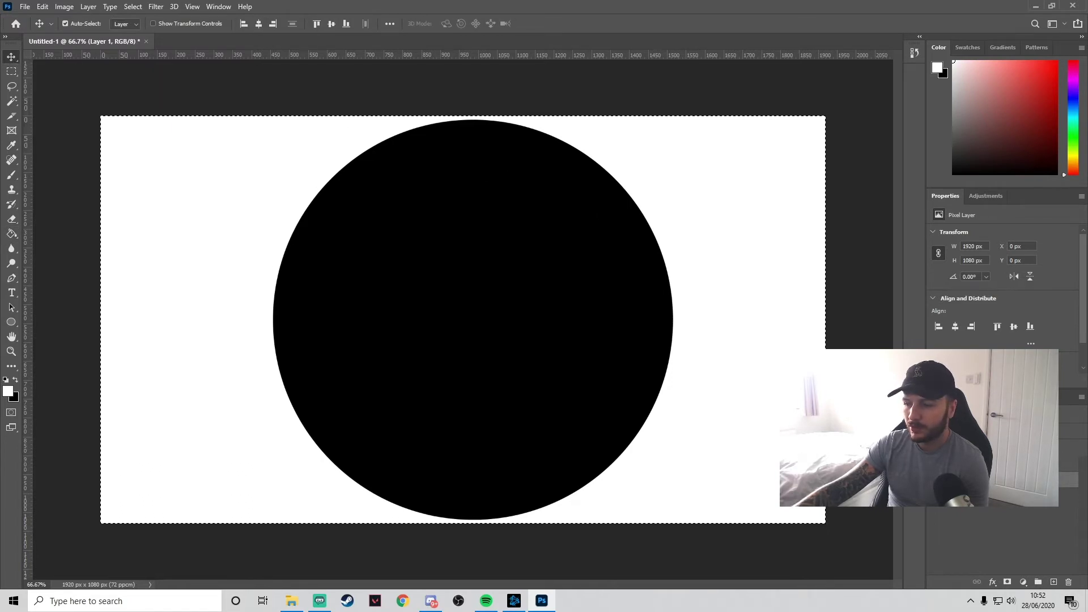
left_click(607, 166)
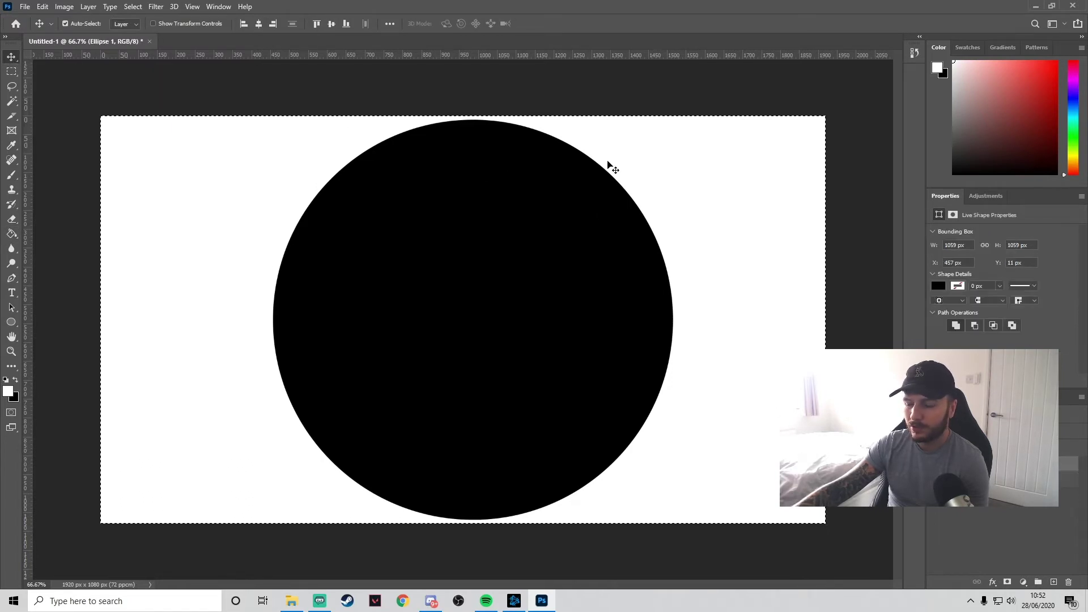
left_click(261, 28)
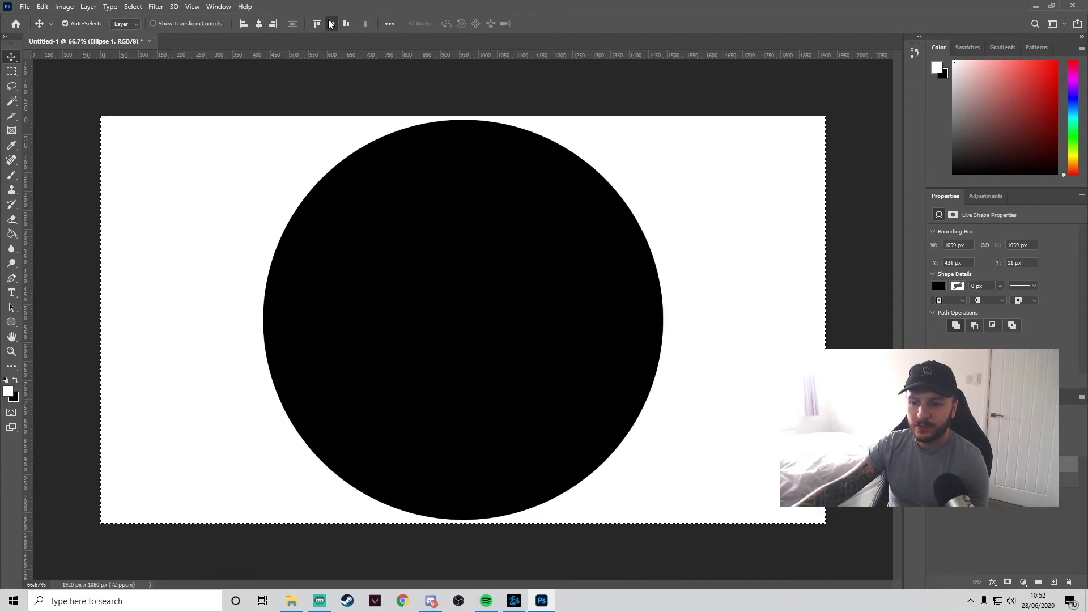
left_click(12, 71)
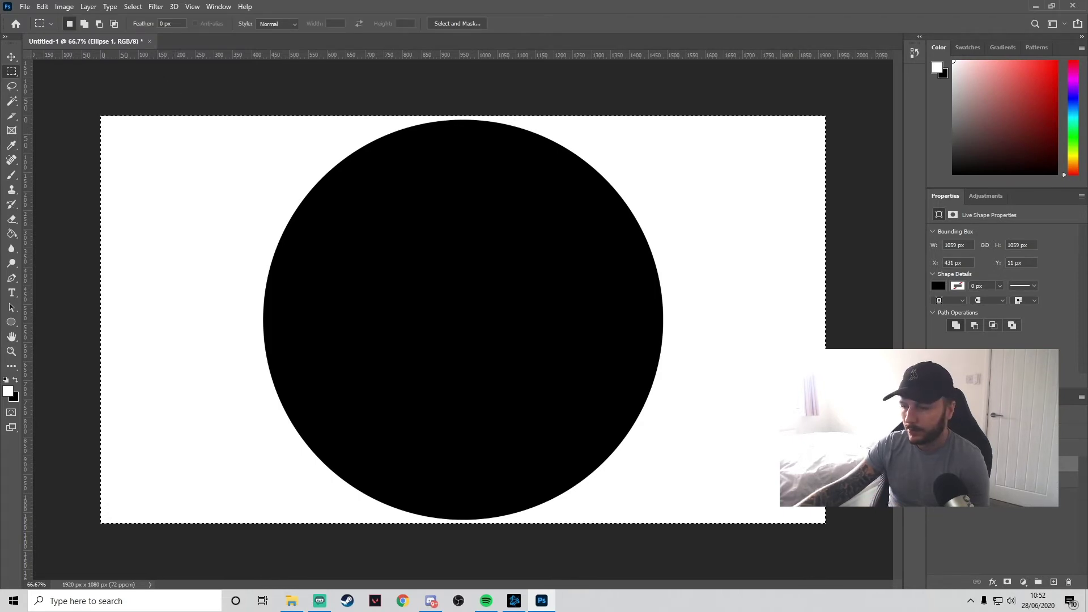
key("ctrl+v")
key("Delete")
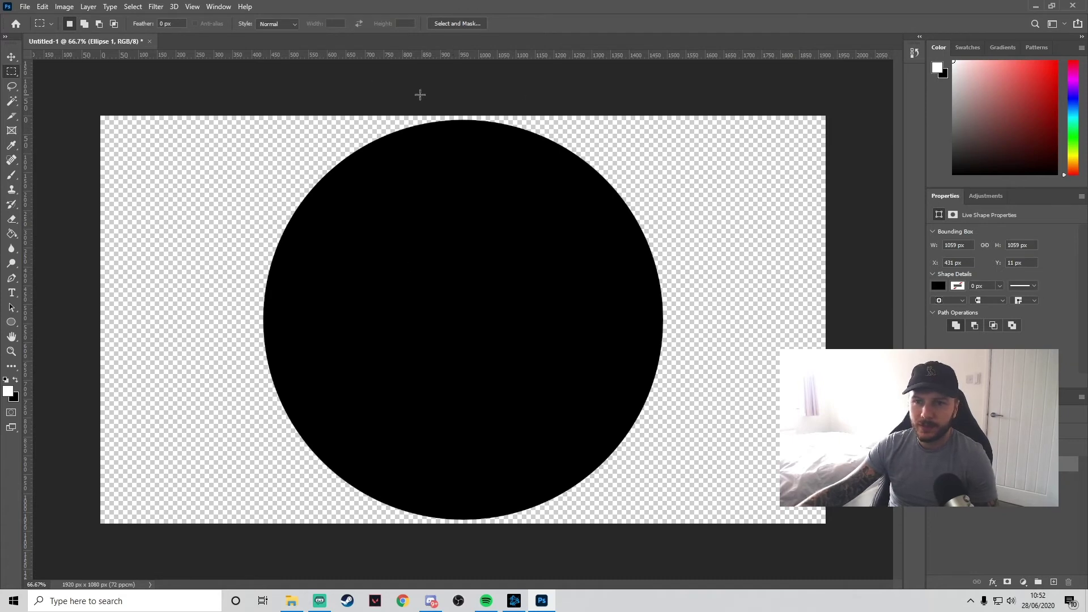
- Save the circle as PNG file 'circle-2' in the Image Masks folder
left_click(23, 6)
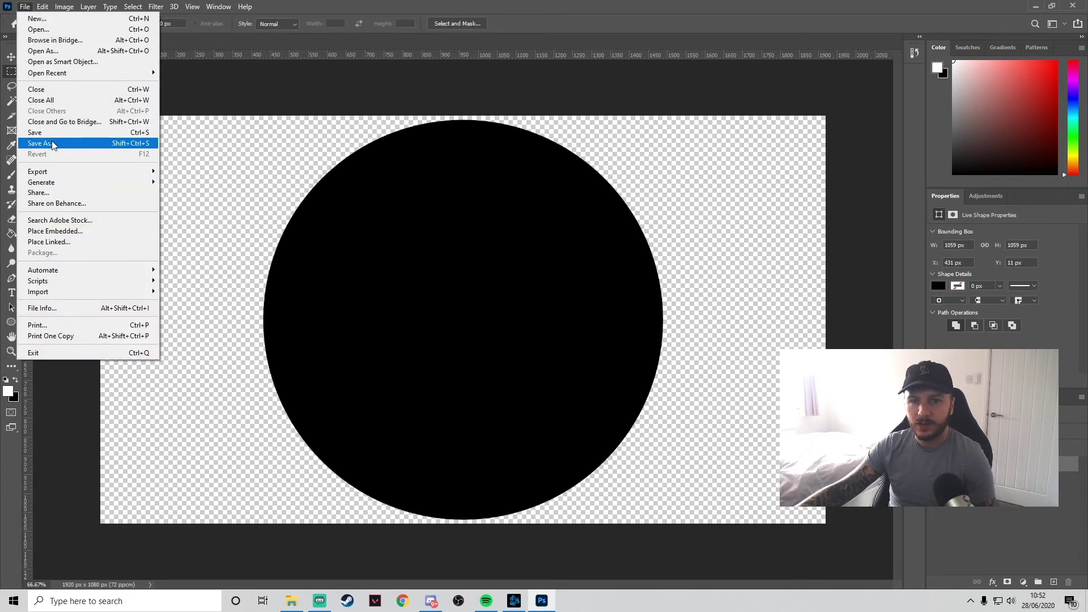
left_click(34, 142)
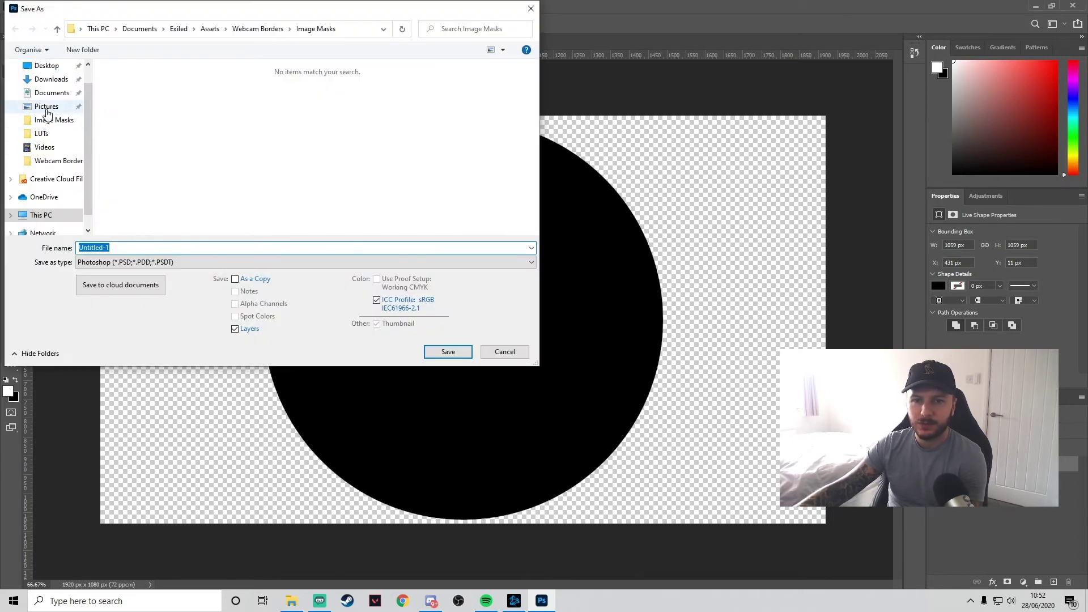
type("circ")
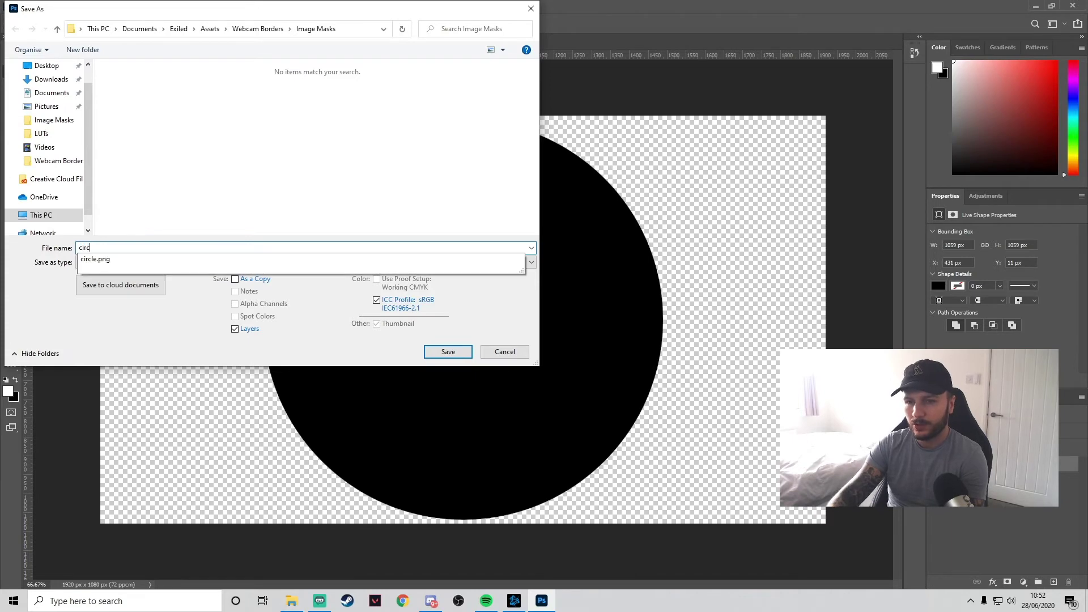
type("le-2")
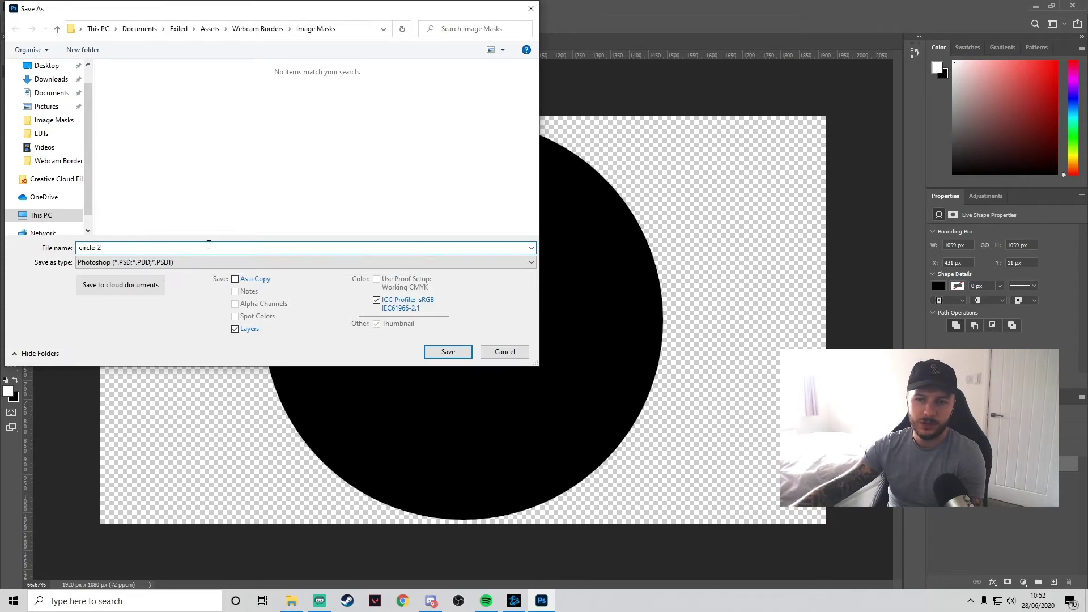
left_click(202, 263)
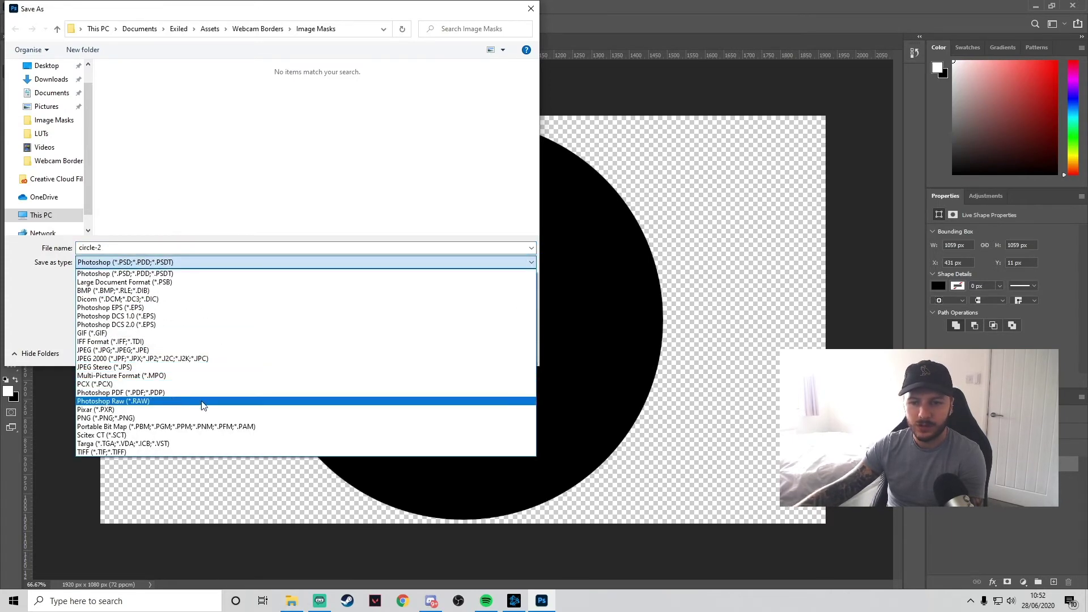
left_click(148, 418)
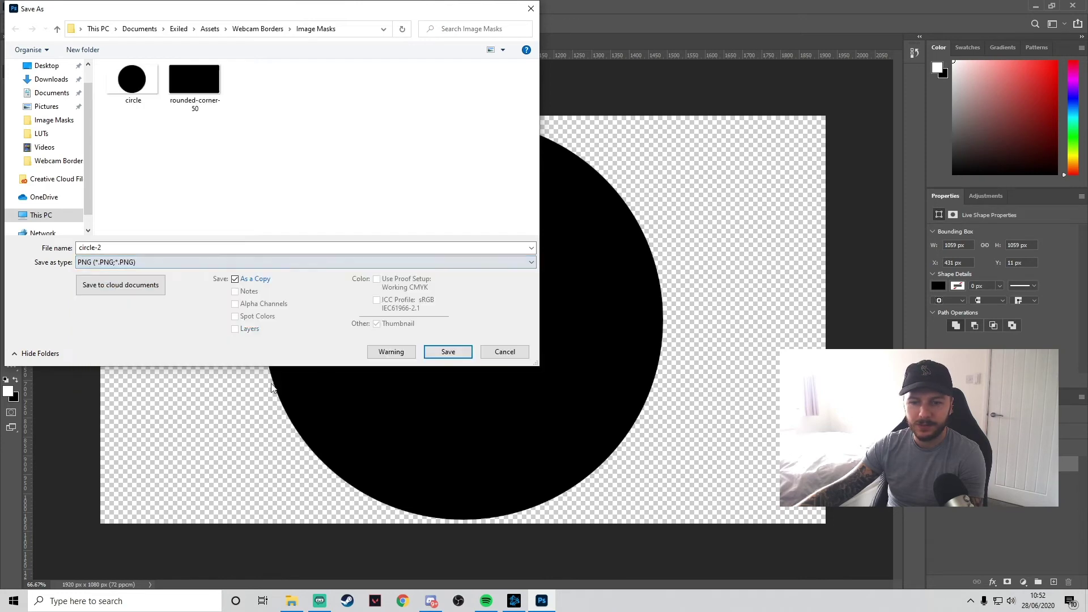
left_click(442, 350)
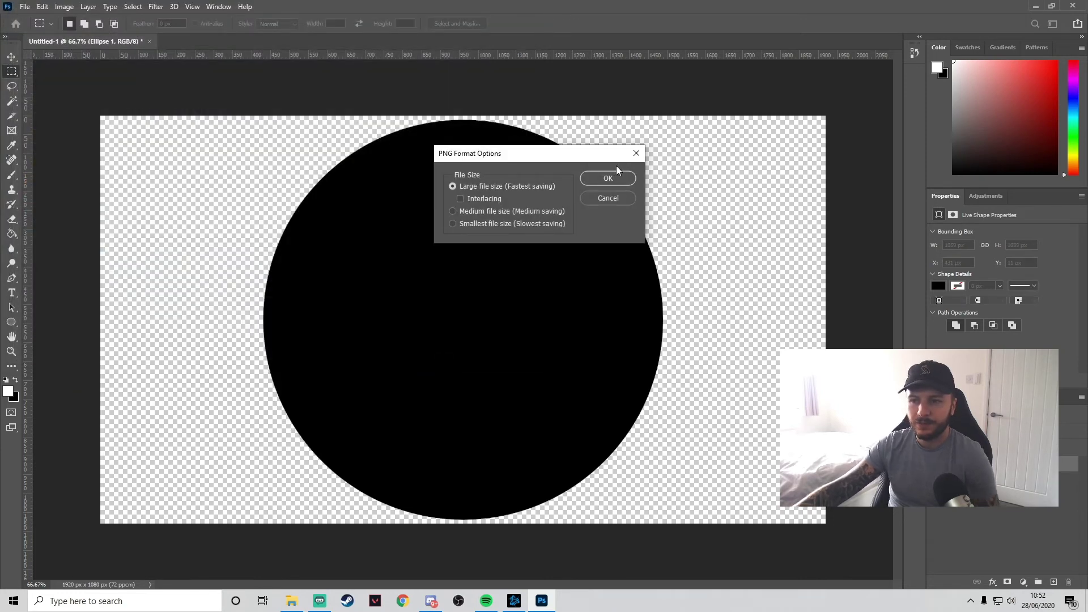
left_click(613, 176)
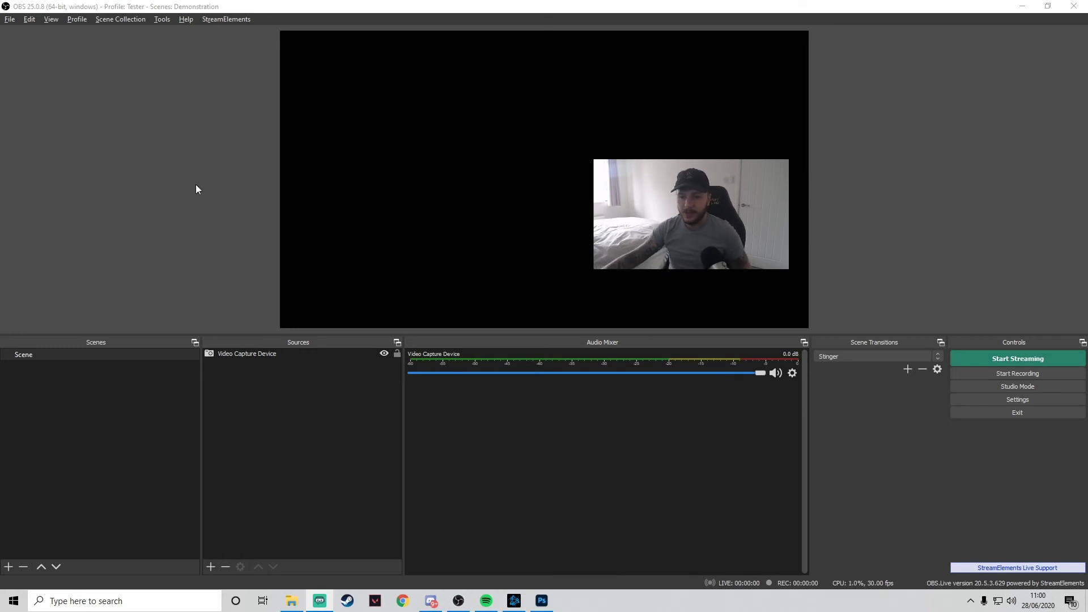
- Open the Filters window for the Video Capture Device webcam source
left_click(235, 358)
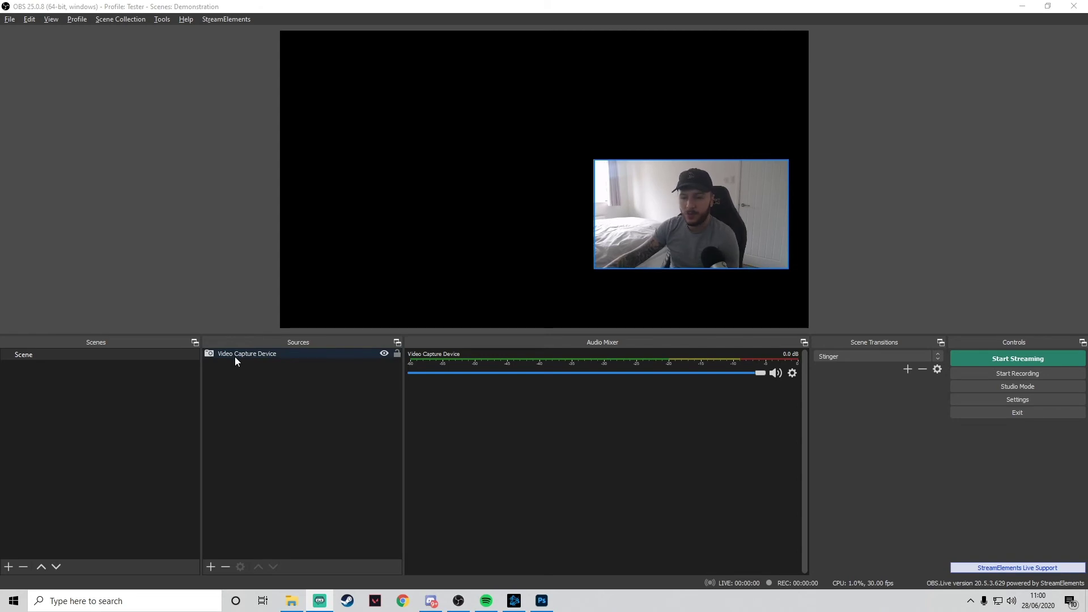
right_click(236, 358)
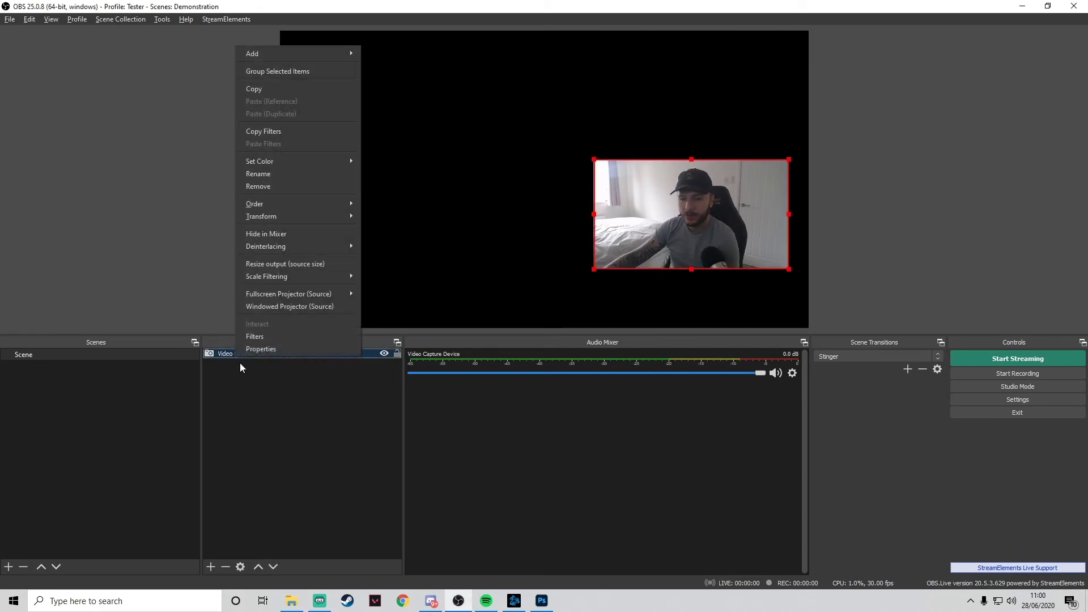
left_click(268, 338)
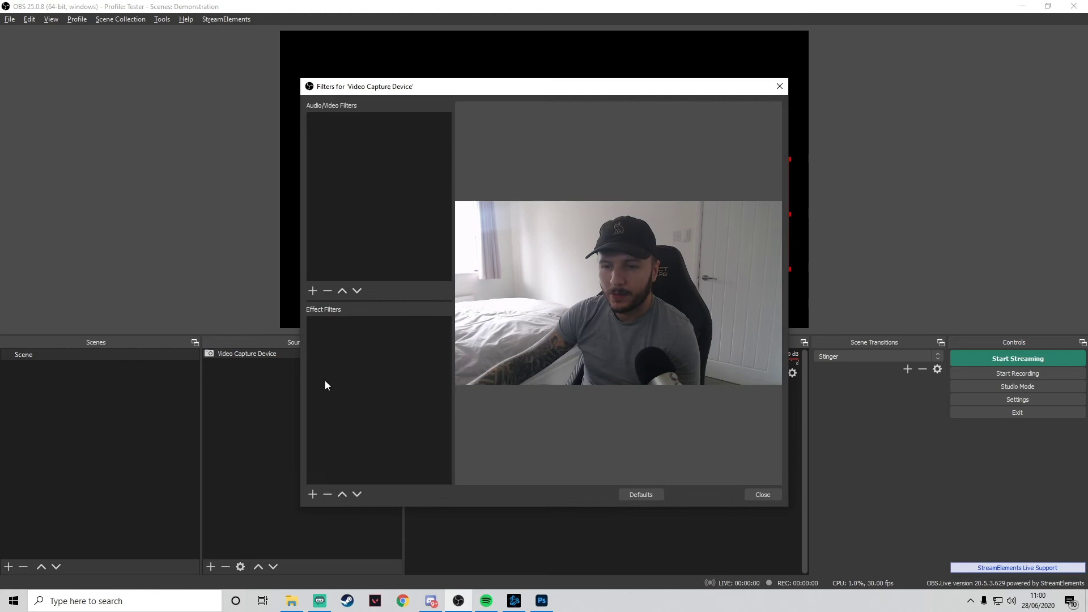
- Add an Image Mask/Blend effect filter with its default name
left_click(312, 493)
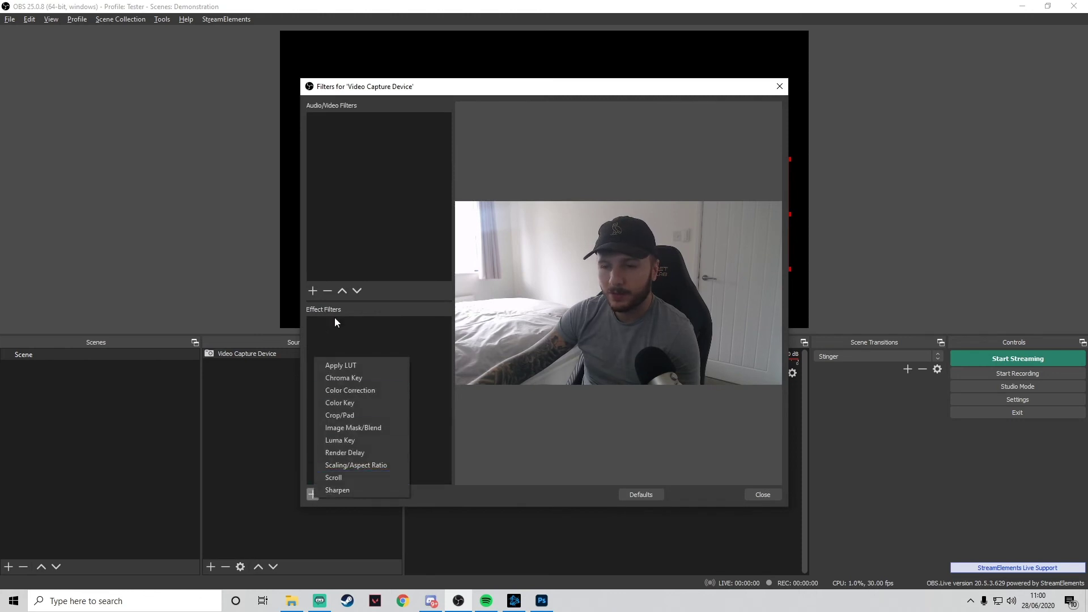
left_click(375, 428)
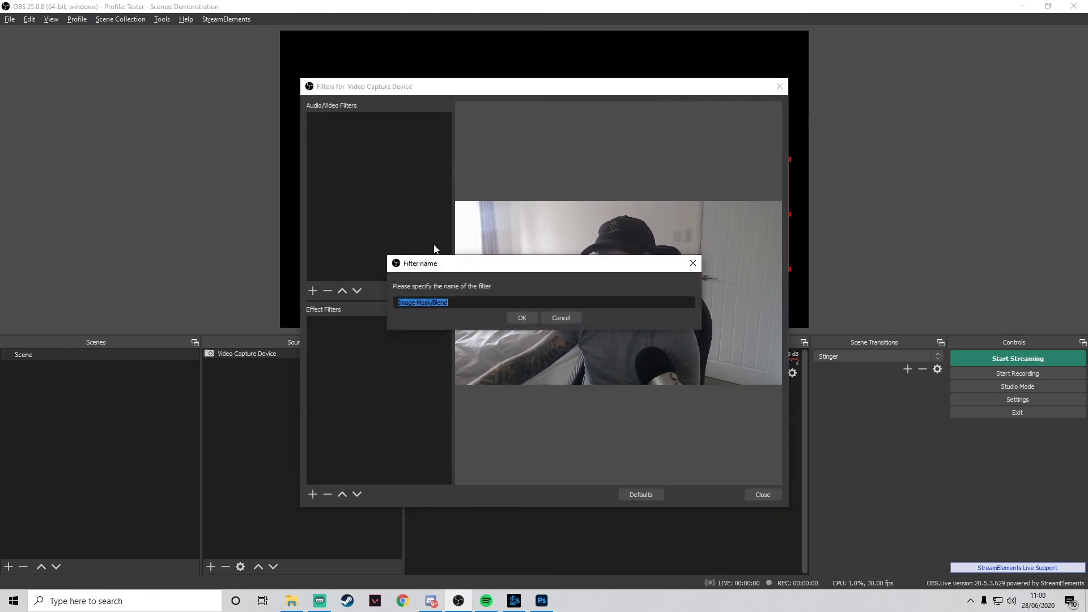
left_click(522, 317)
- Load circle-2.png from Image Masks and set type to Alpha Mask (Alpha Channel)
left_click(765, 368)
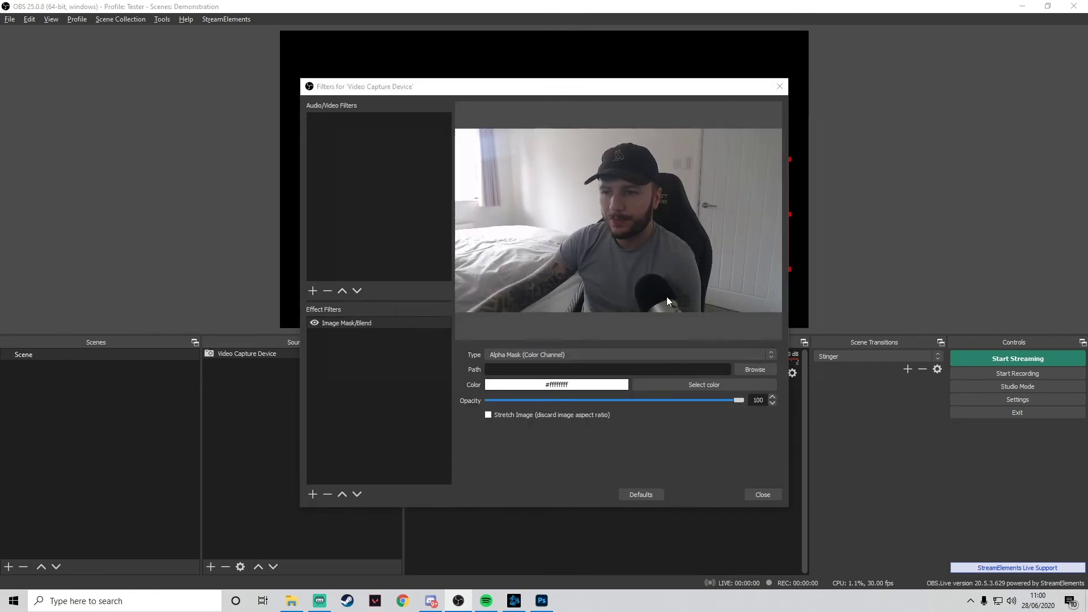
left_click(354, 238)
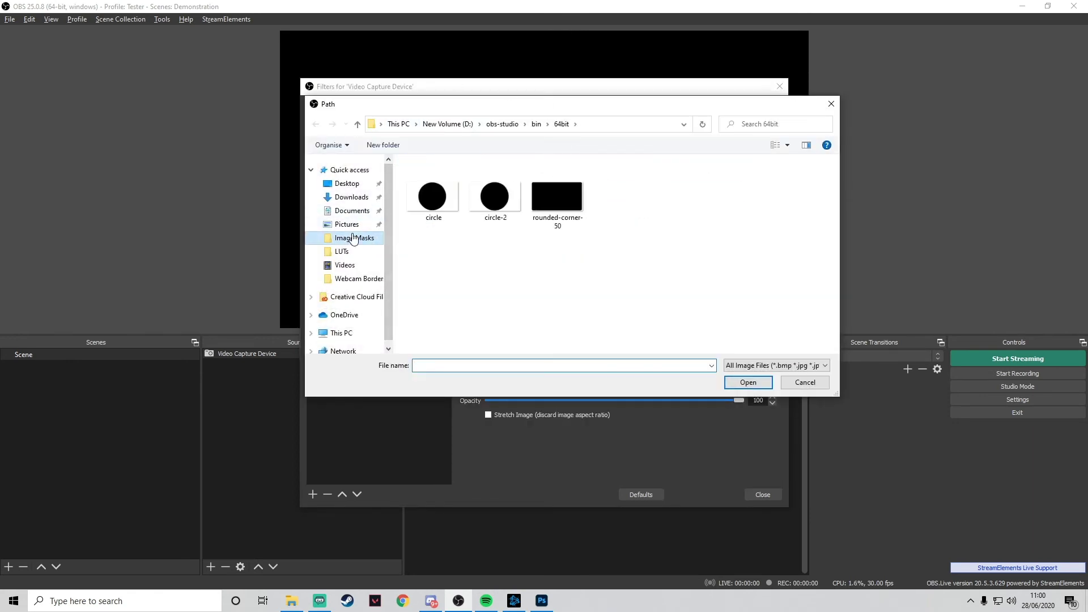
left_click(504, 212)
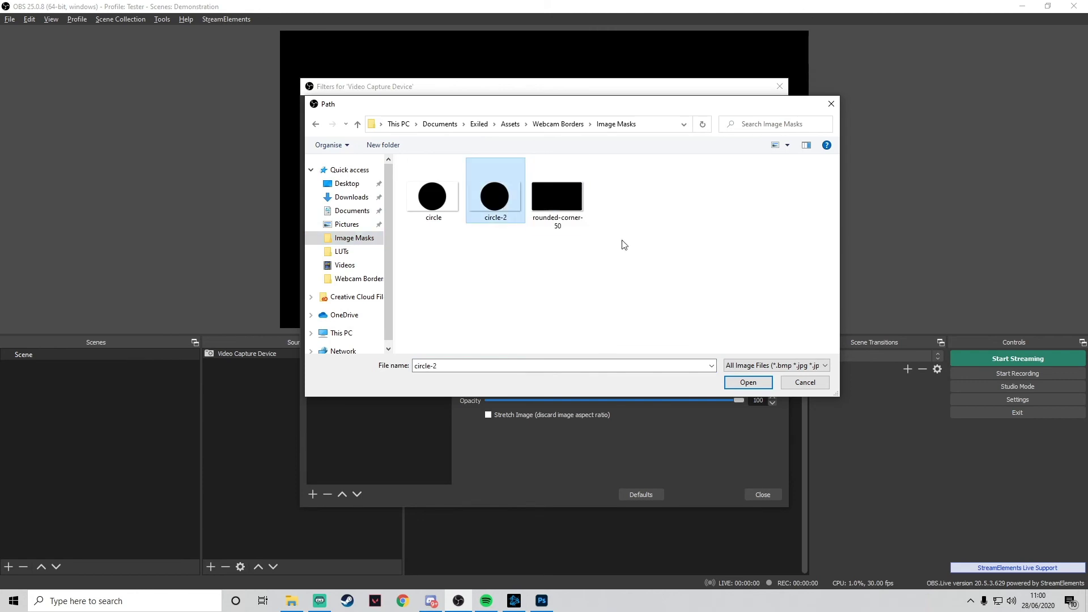
left_click(748, 385)
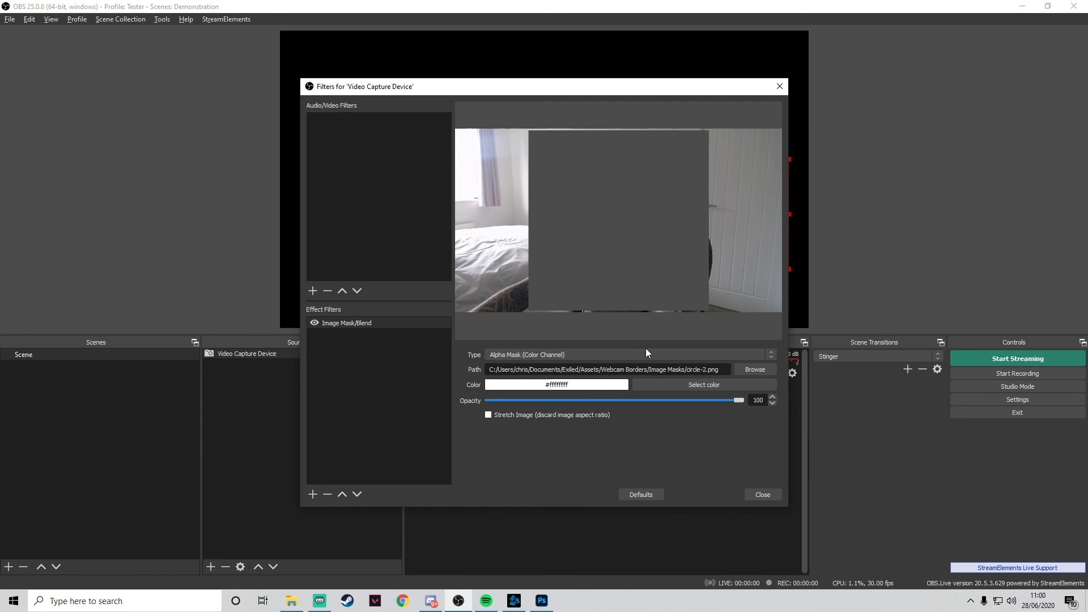
left_click(769, 356)
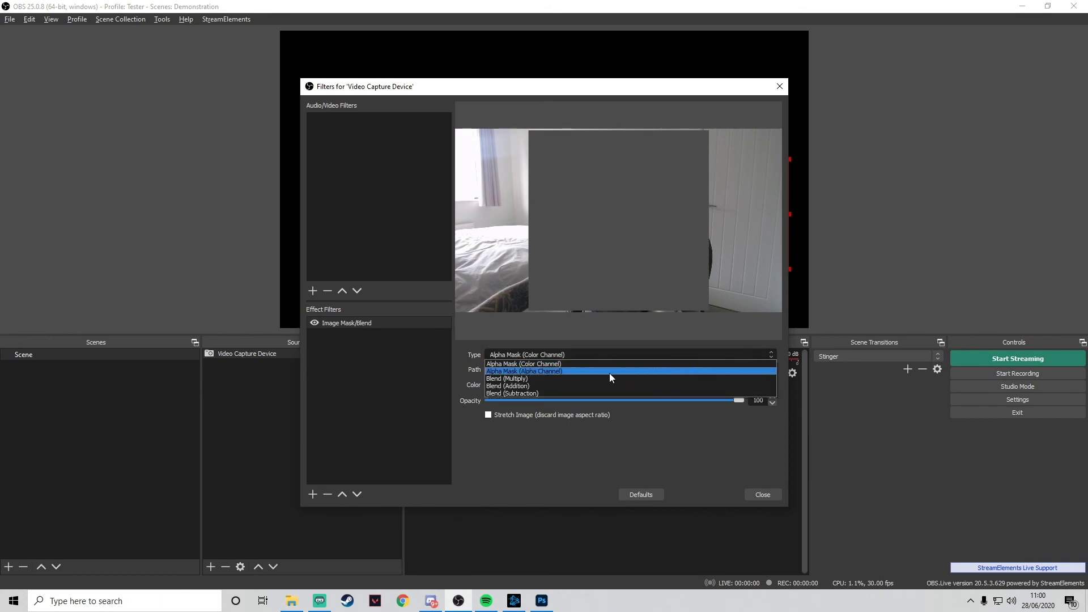
left_click(572, 373)
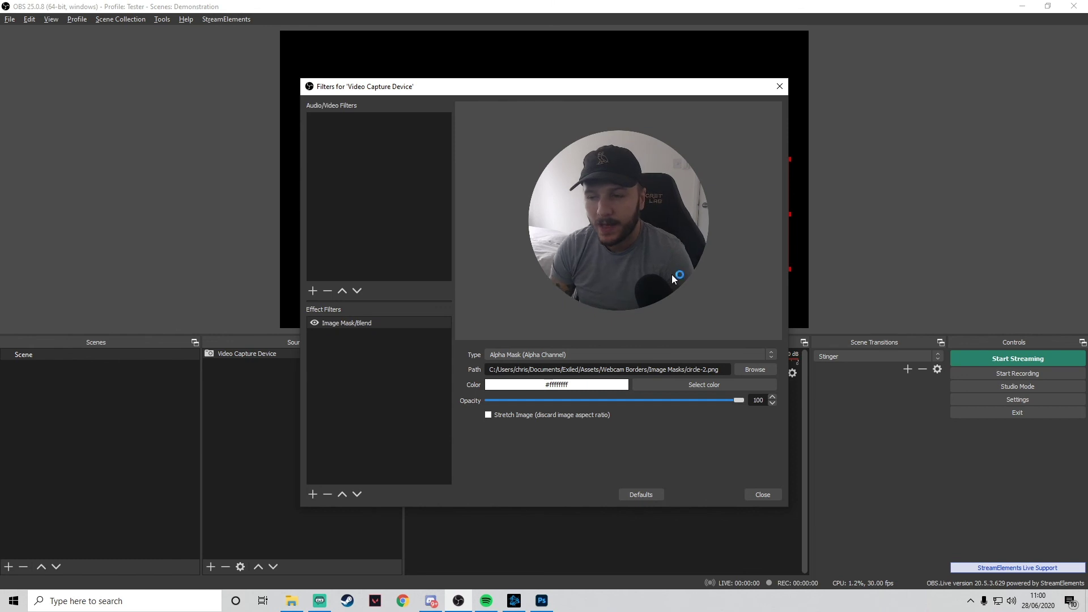
- Close the Filters window to view the circular webcam in the preview
left_click(758, 495)
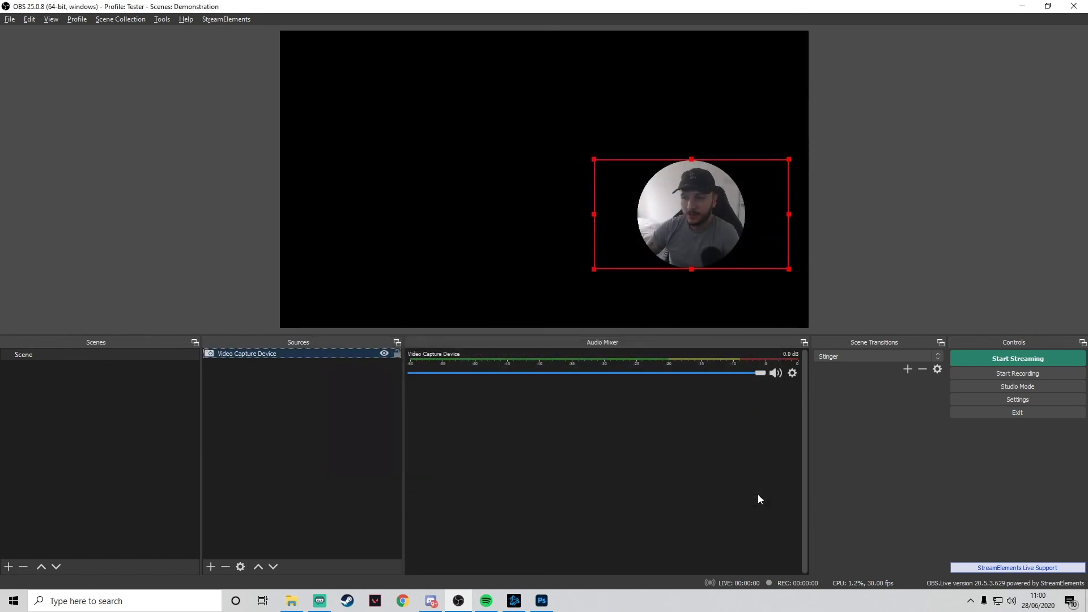